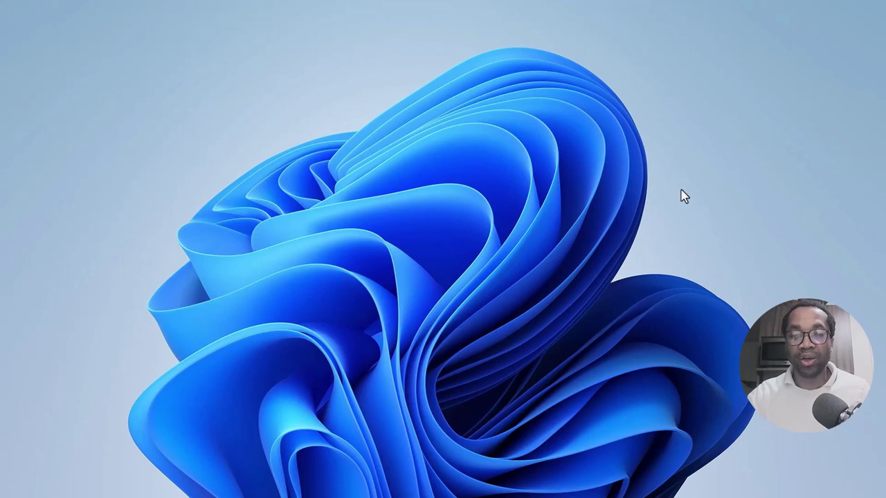
Step: Launch the web browser and run a DuckDuckGo search for 'windows 10 22h2'
mouse_move(609, 493)
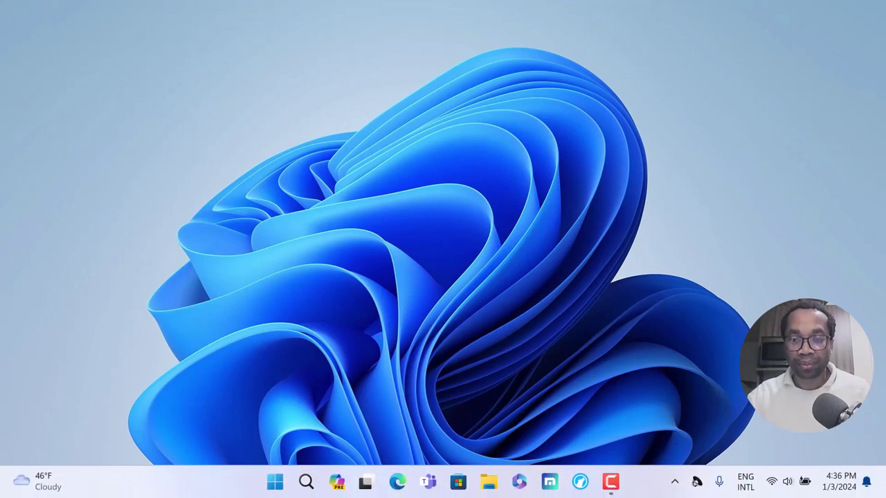
left_click(581, 482)
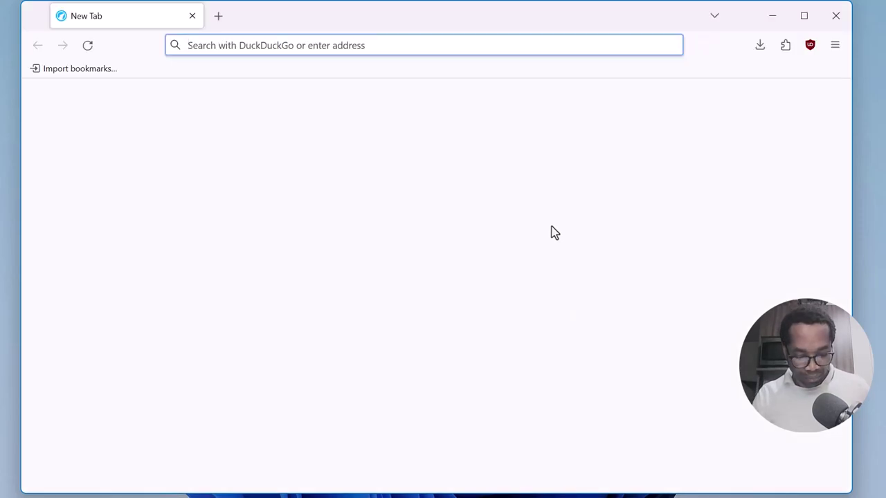
type("windows 1")
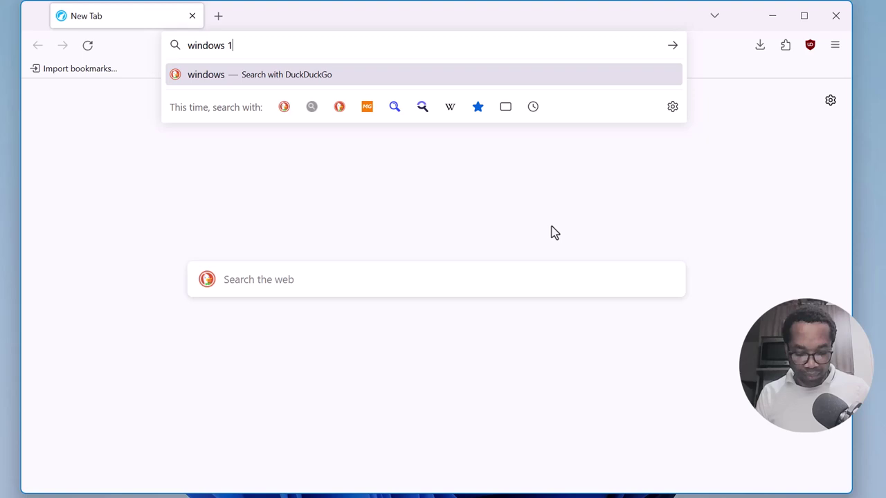
type("0 22h2")
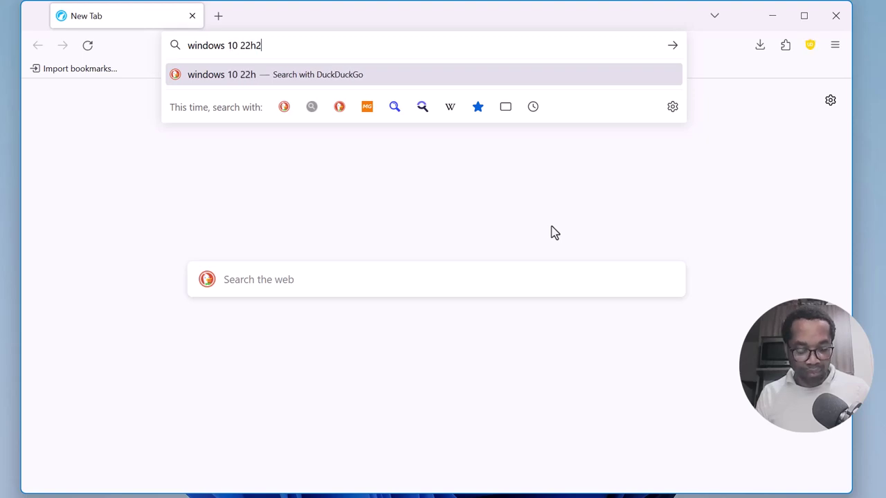
key("Return")
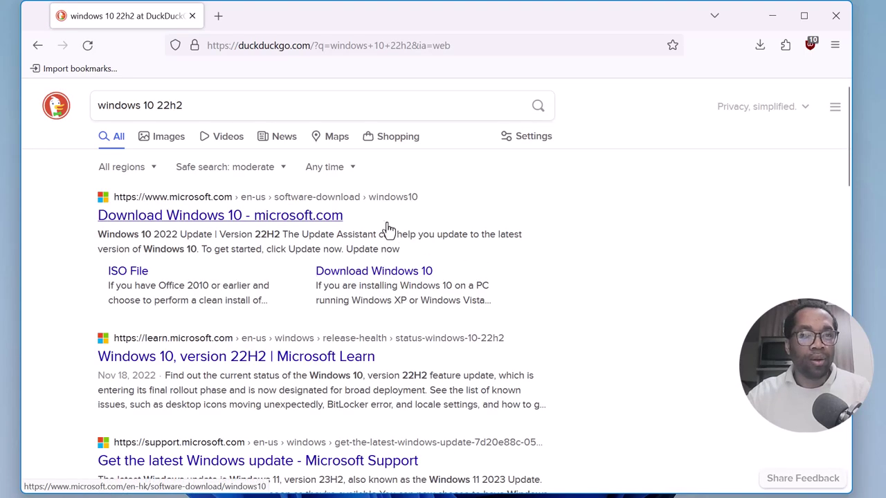
Step: Open Microsoft's Download Windows 10 page from the ISO File result and skim it
left_click(134, 277)
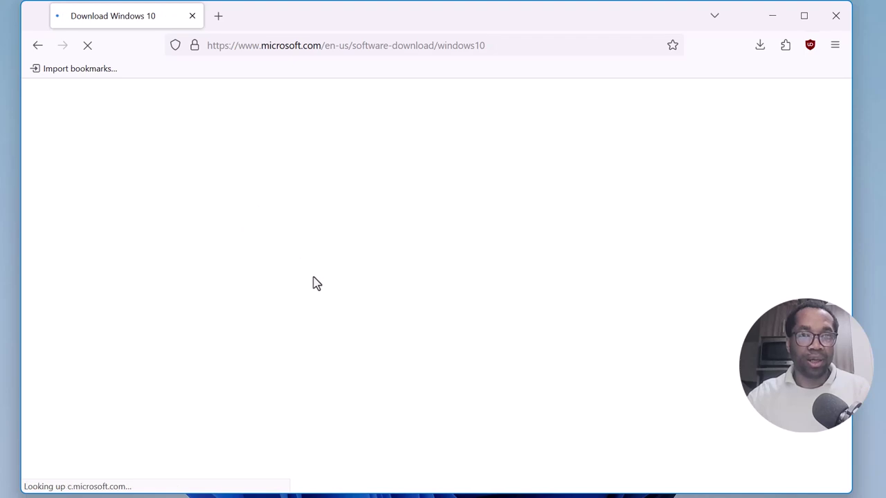
scroll(317, 284, "down", 3)
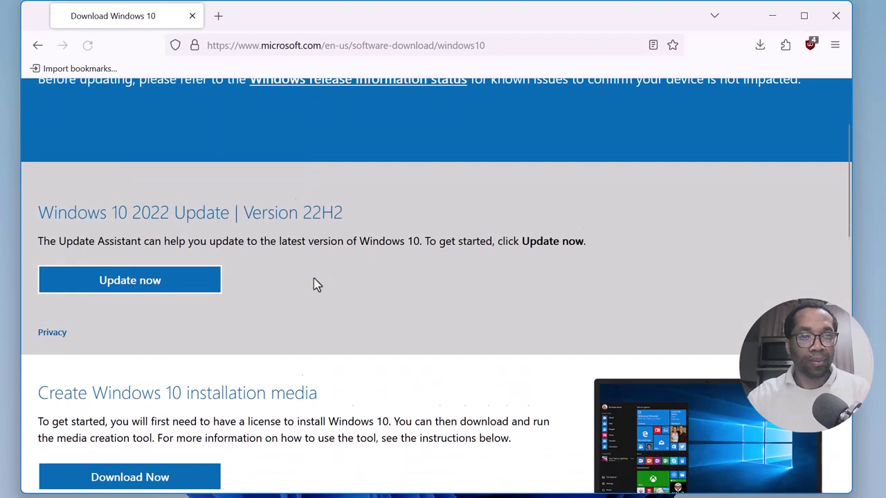
scroll(320, 284, "up", 1)
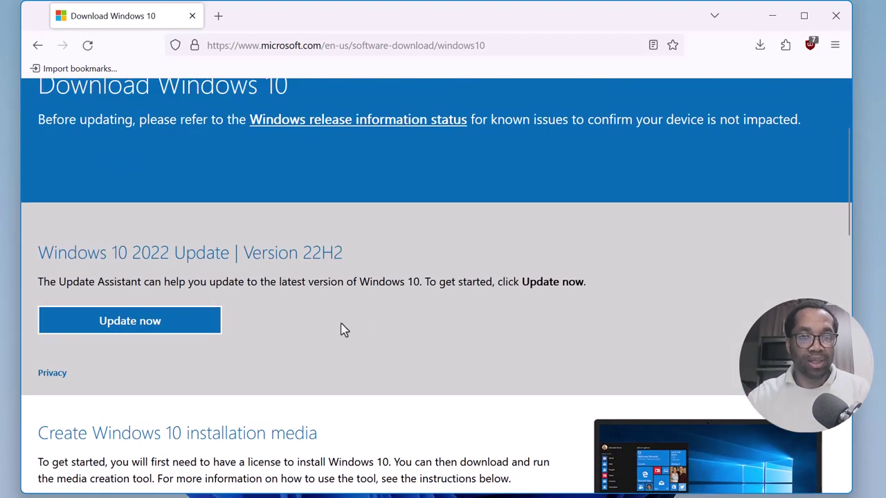
scroll(351, 322, "down", 3)
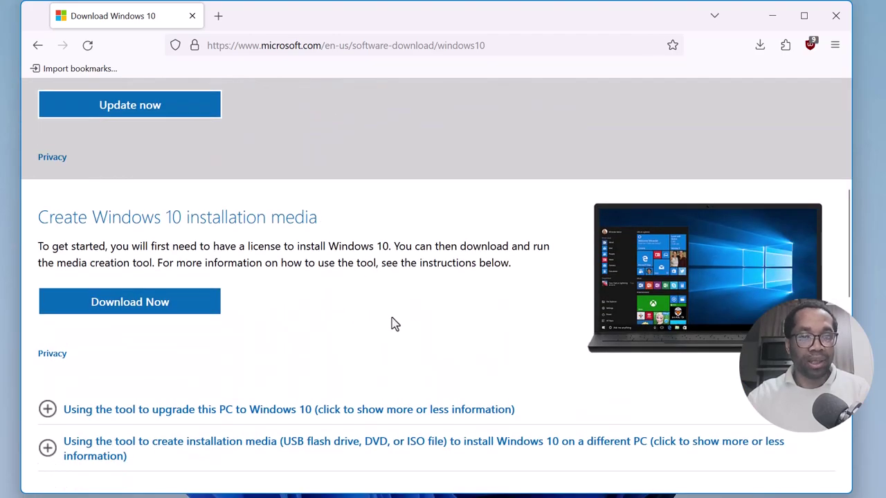
scroll(394, 325, "down", 5)
scroll(395, 338, "up", 5)
scroll(398, 332, "up", 5)
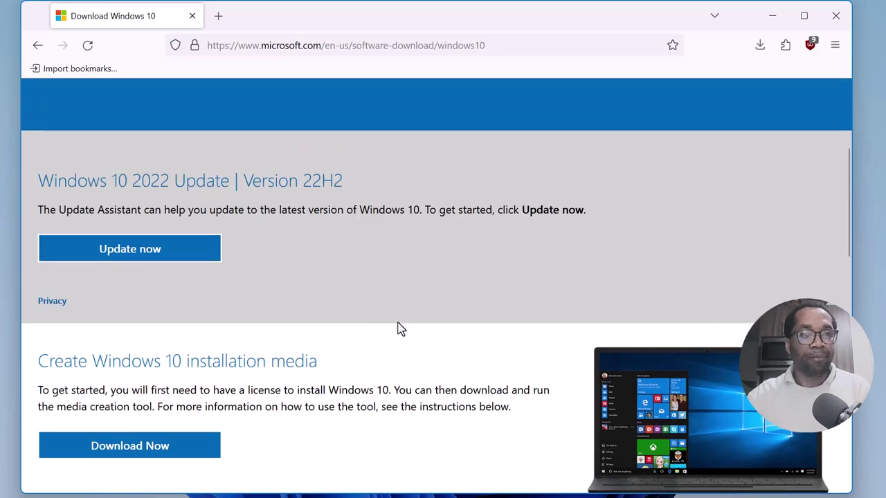
scroll(358, 323, "down", 4)
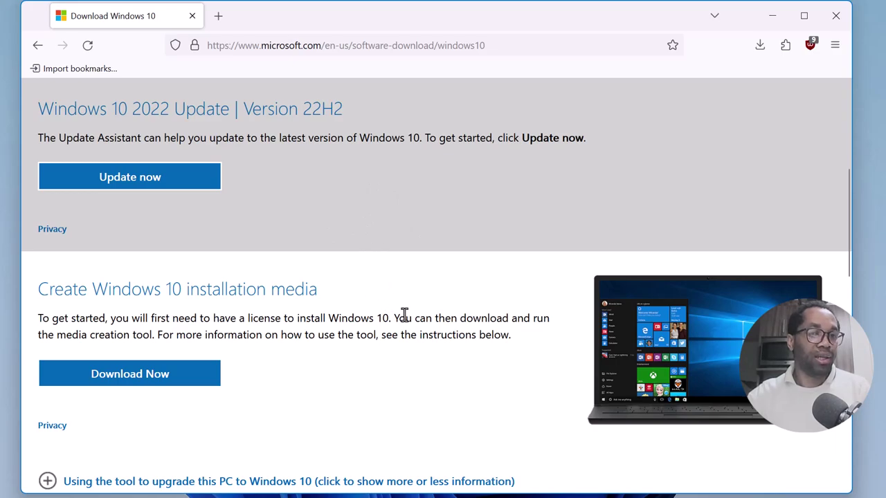
scroll(365, 287, "down", 5)
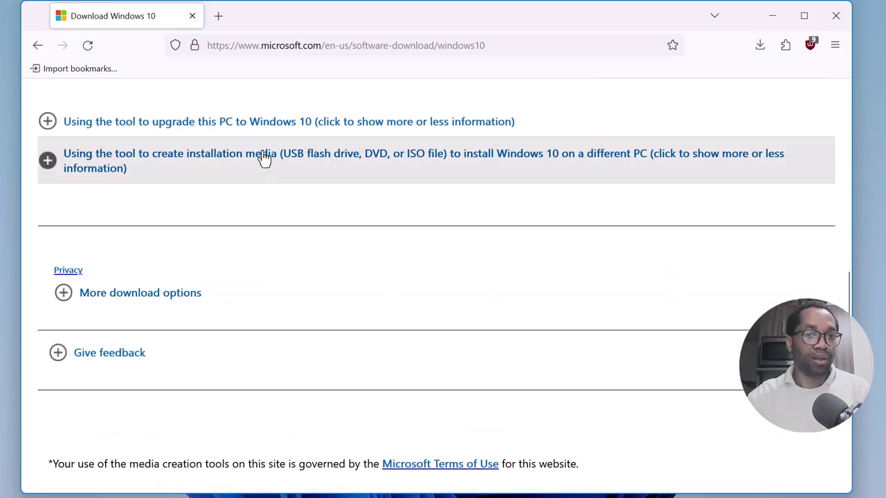
Step: Expand 'Using the tool to upgrade this PC' and move to the create-installation-media instructions
left_click(259, 129)
scroll(393, 234, "down", 2)
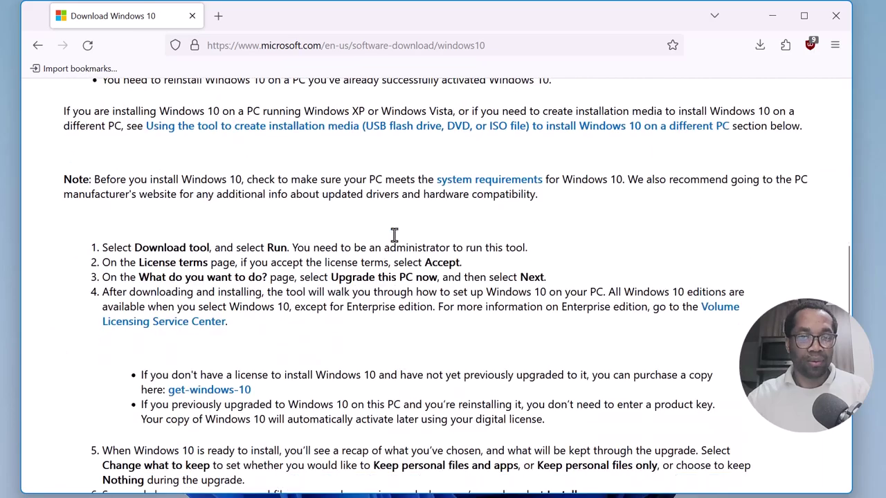
left_click(331, 121)
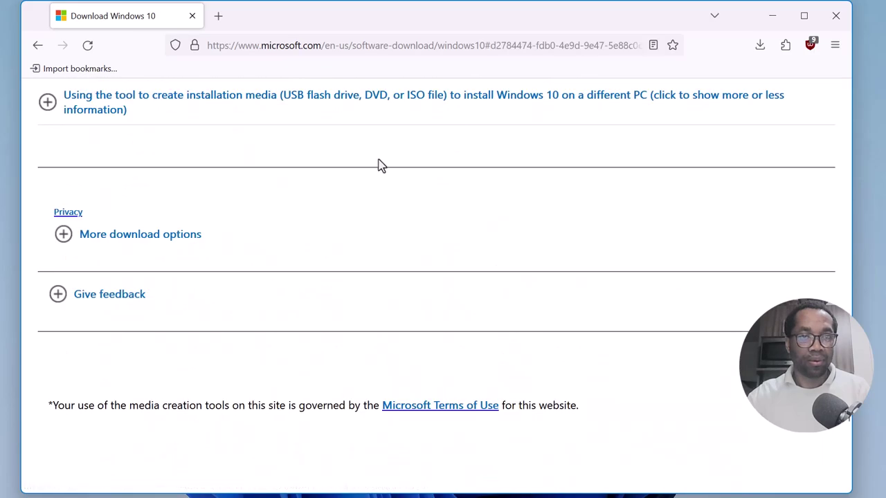
scroll(380, 181, "down", 4)
scroll(379, 184, "up", 12)
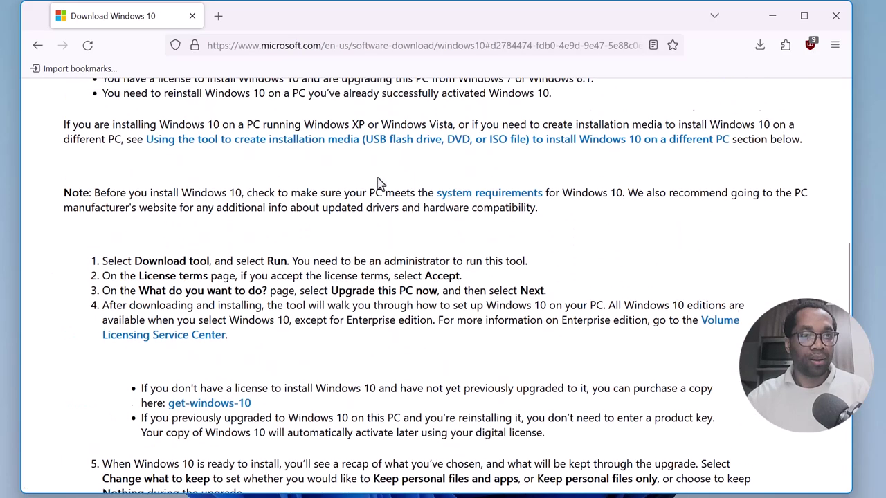
scroll(380, 184, "up", 1)
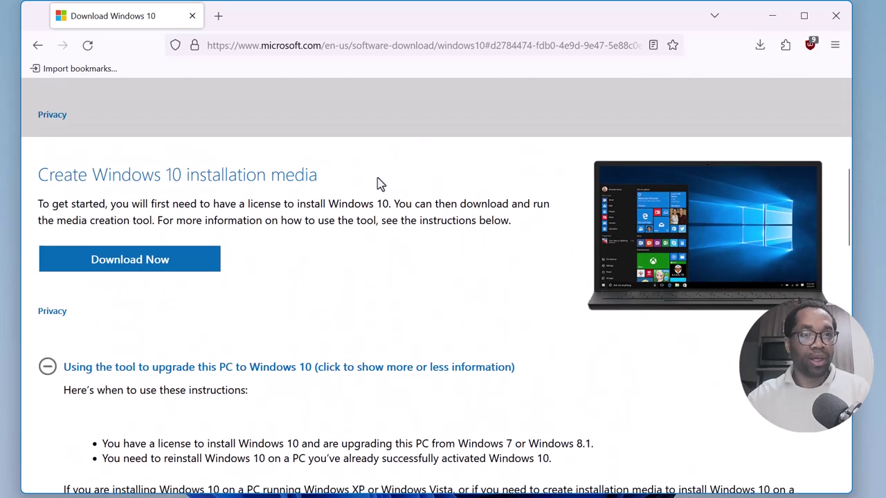
scroll(378, 182, "up", 4)
scroll(378, 187, "down", 3)
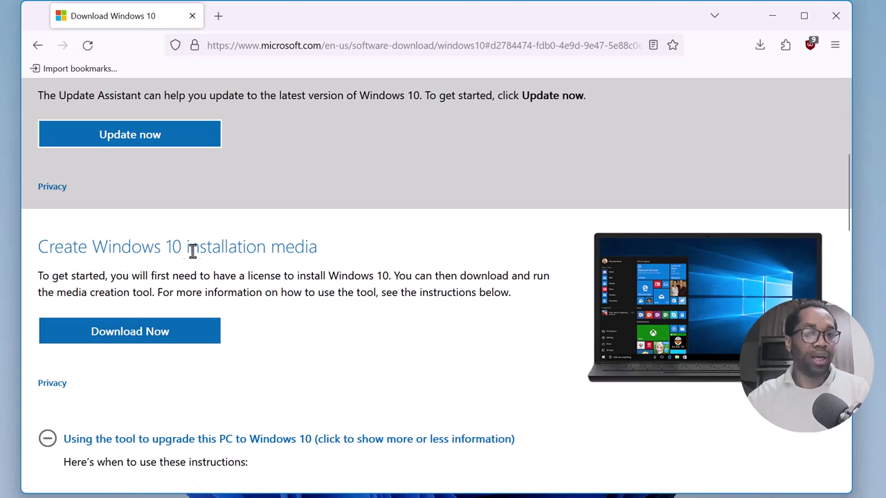
Step: Save MediaCreationTool22H2.exe to Downloads and run it from the downloads list
left_click(196, 332)
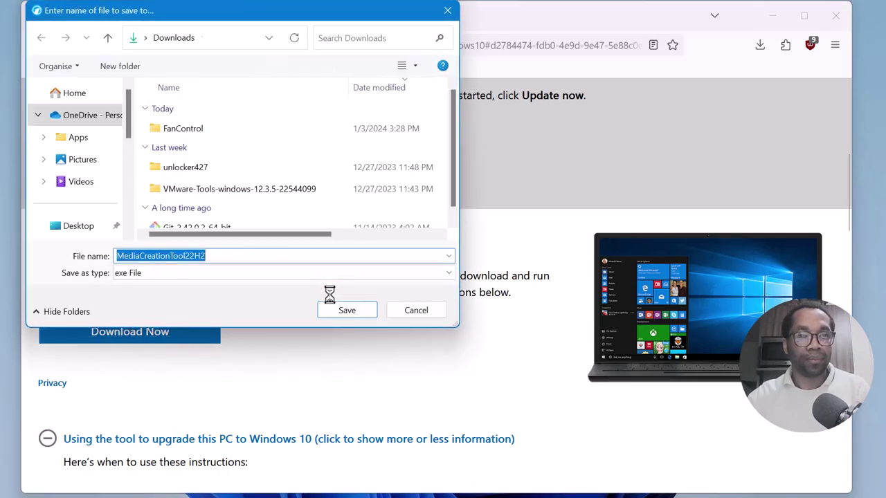
left_click(346, 310)
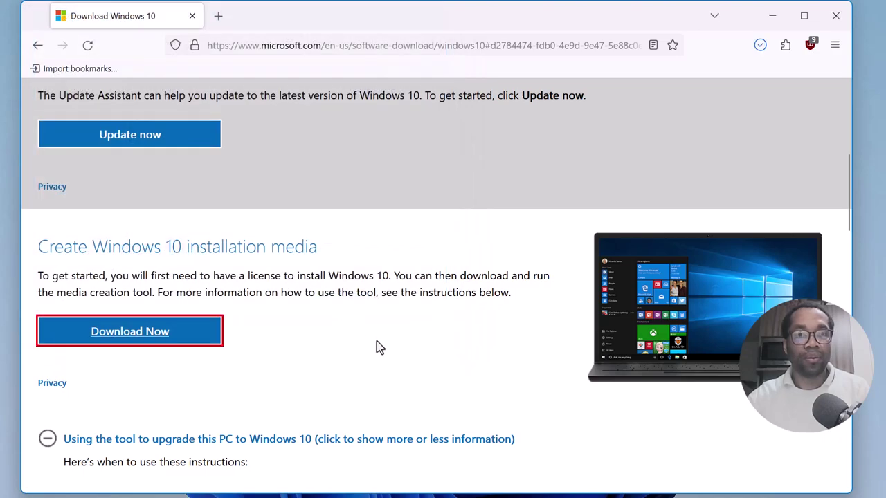
left_click(760, 48)
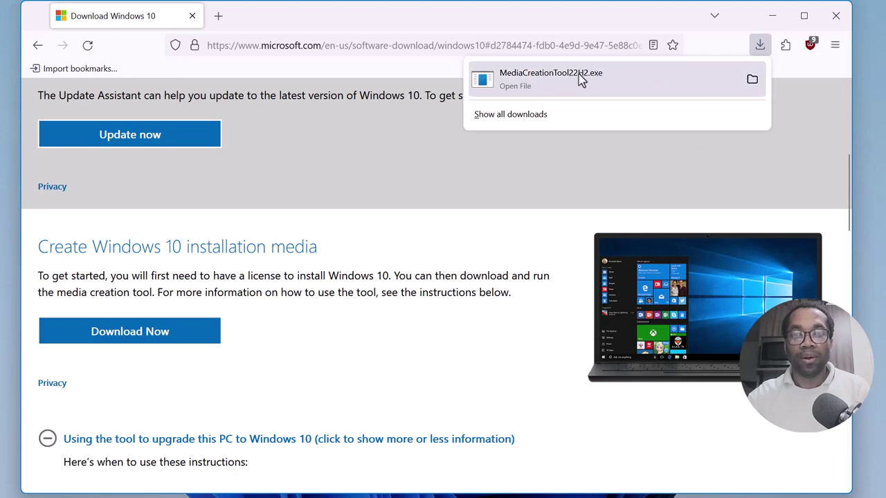
left_click(580, 78)
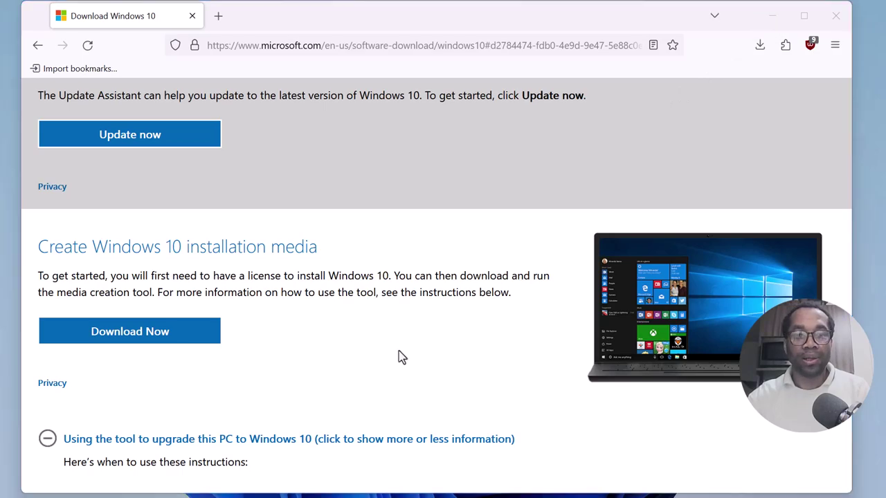
Step: Minimize the browser, reposition the setup window, and accept the Windows 10 licence terms
left_click(773, 16)
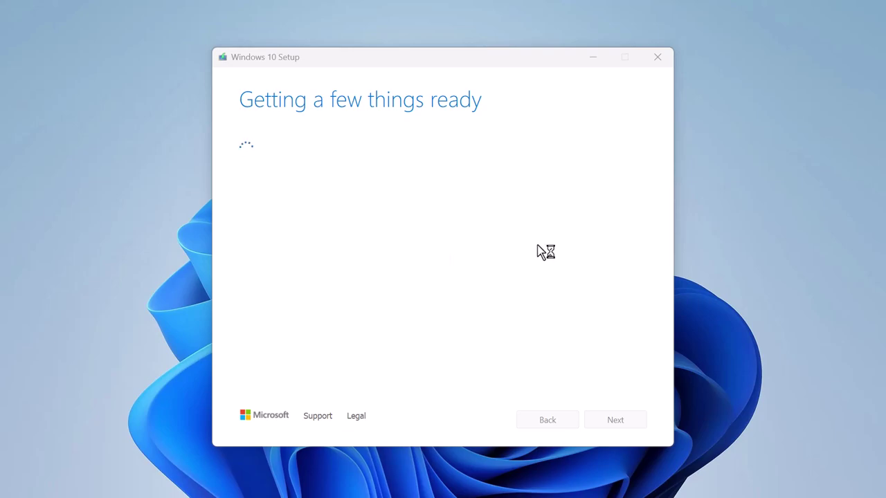
left_click(642, 181)
left_click_drag(642, 181, 629, 376)
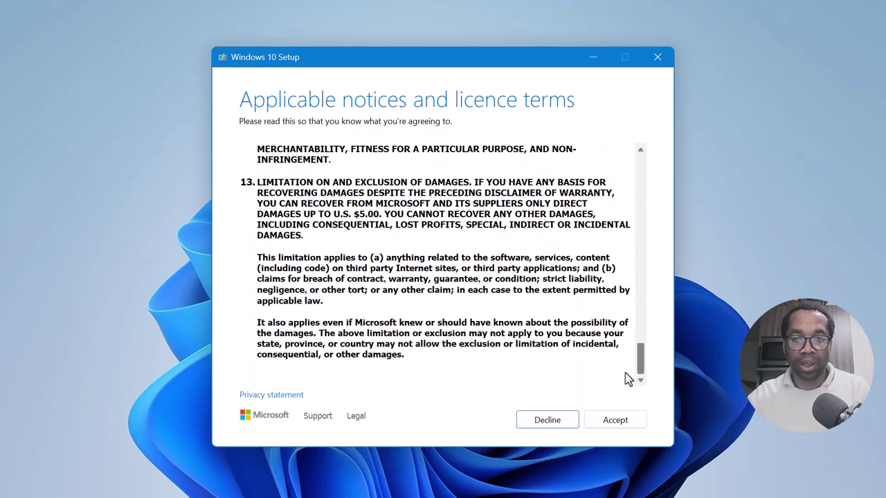
left_click(618, 420)
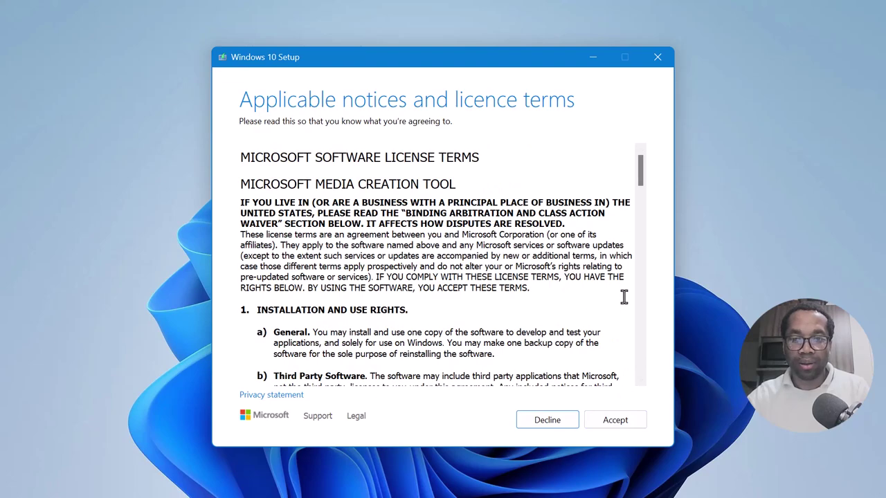
left_click(619, 421)
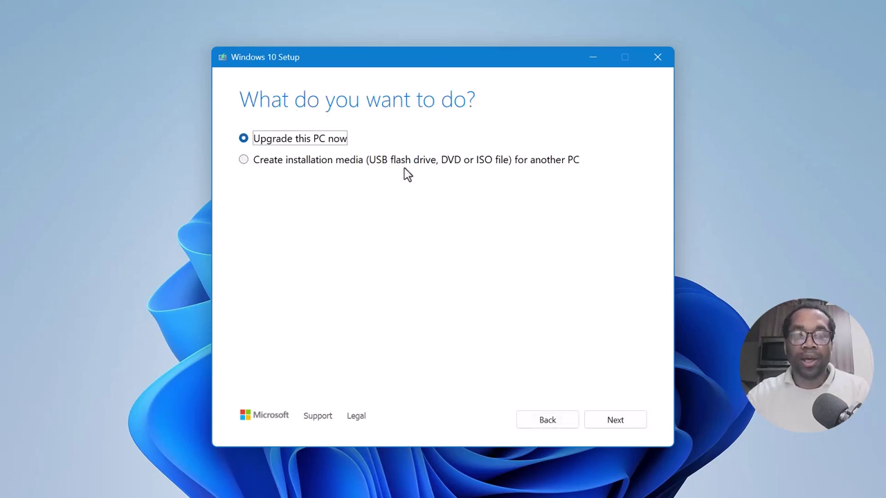
Step: Select 'Create installation media (USB flash drive, DVD or ISO file) for another PC' and continue
left_click(243, 160)
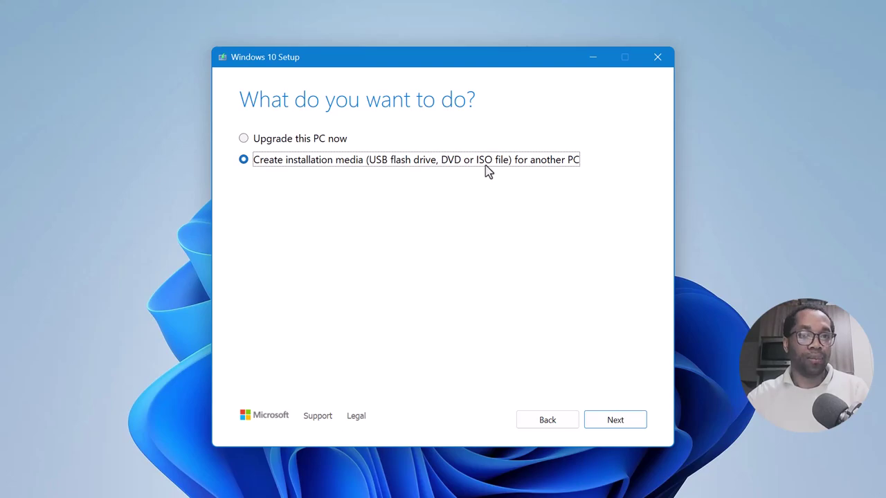
left_click(621, 416)
Step: Turn off recommended options and choose English (United States), Windows 10, 64-bit (x64)
left_click(244, 236)
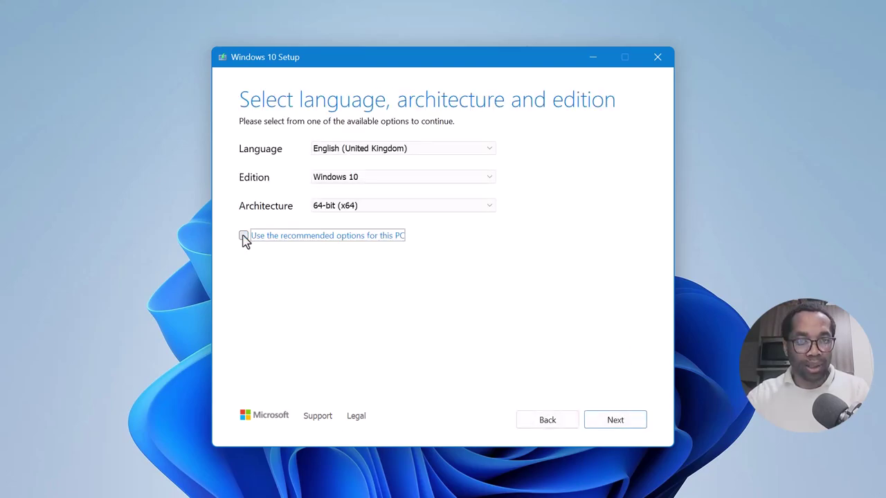
left_click(491, 150)
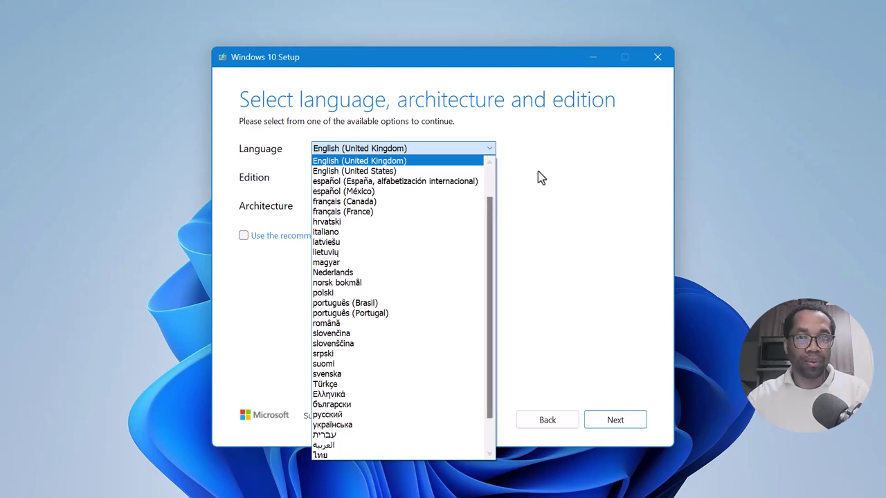
left_click(415, 173)
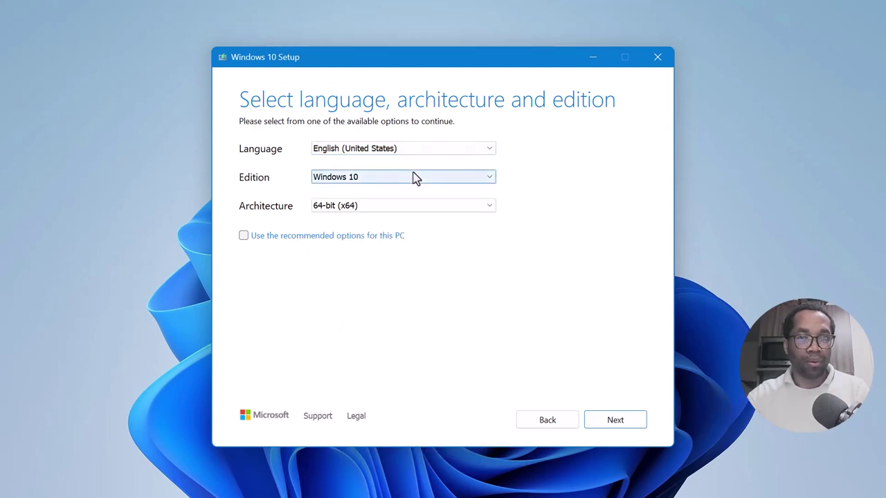
left_click(485, 180)
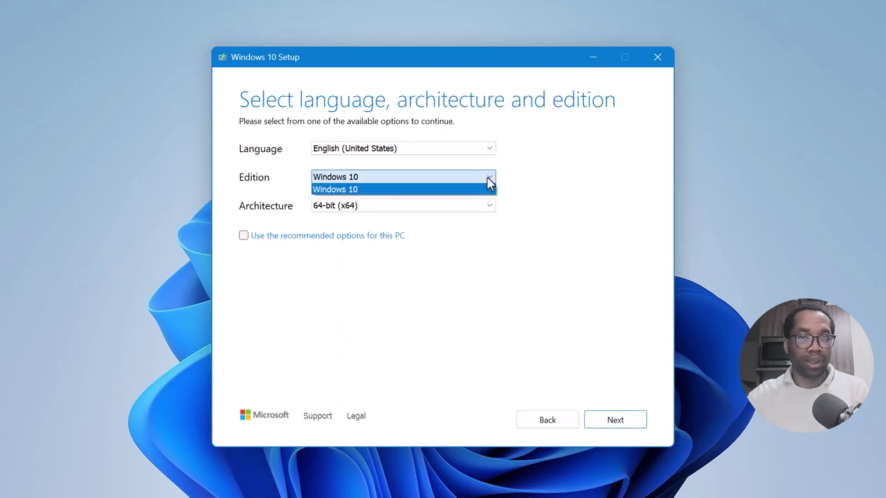
left_click(486, 183)
left_click(491, 206)
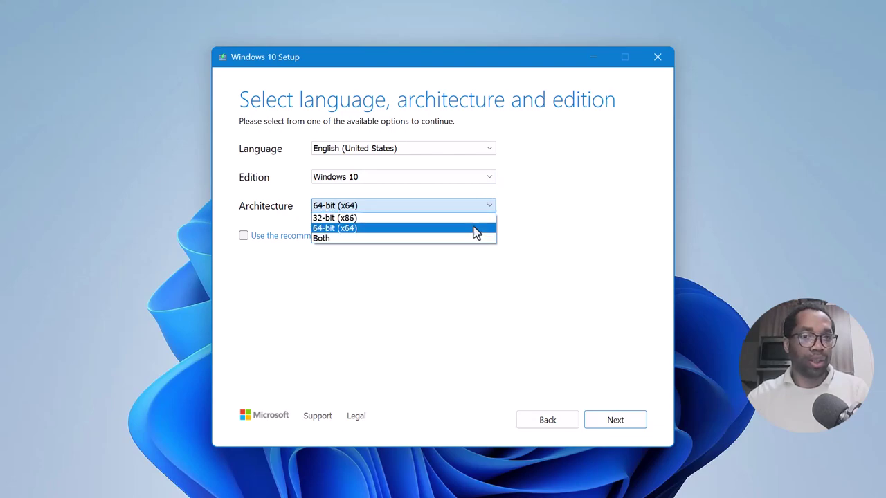
left_click(476, 229)
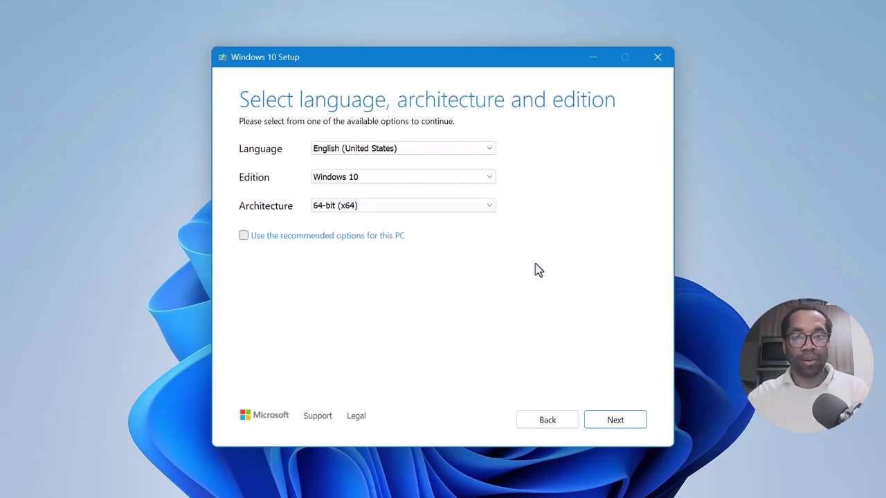
left_click(614, 422)
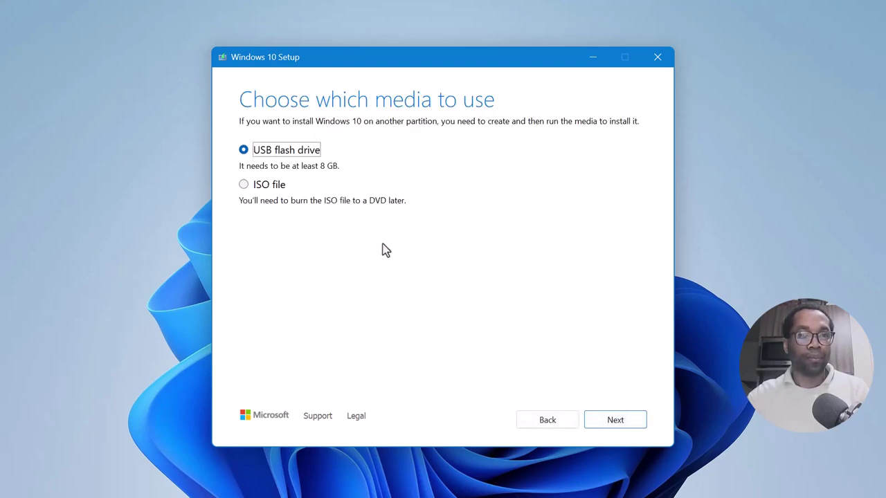
Step: Choose ISO file and save it as Windows_10_22H2_disk_image in Documents\Windows 10
left_click(245, 191)
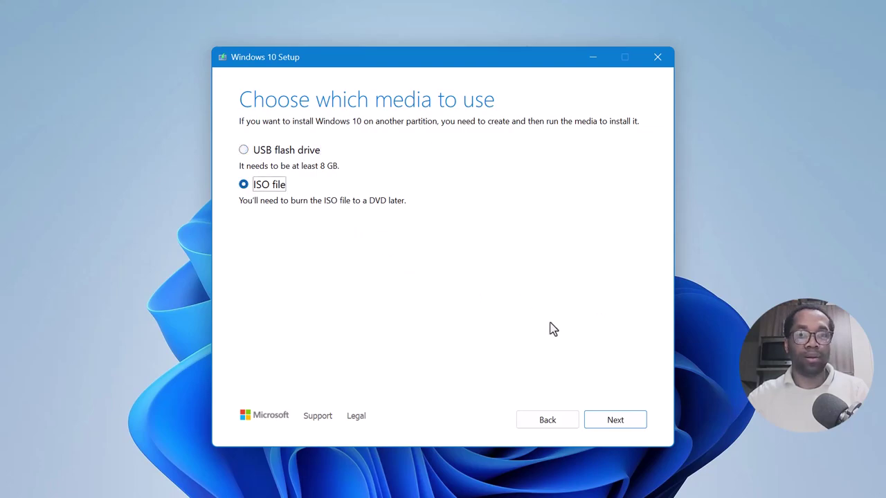
left_click(615, 422)
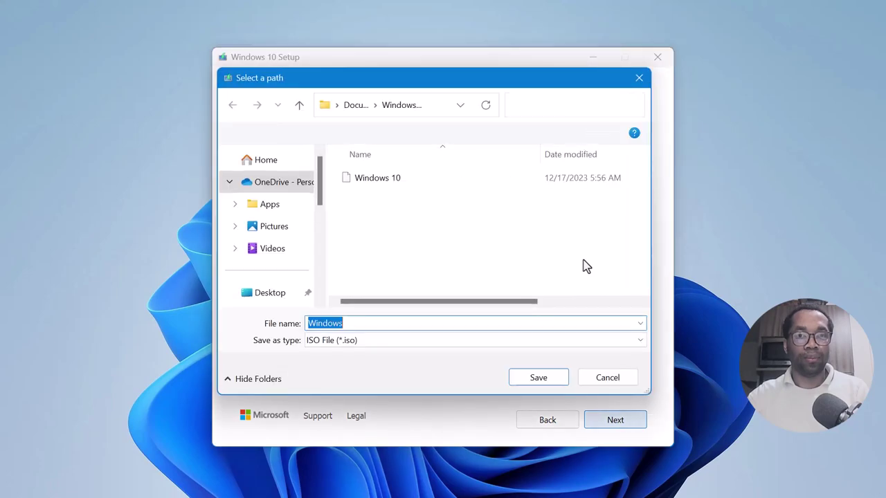
left_click(456, 321)
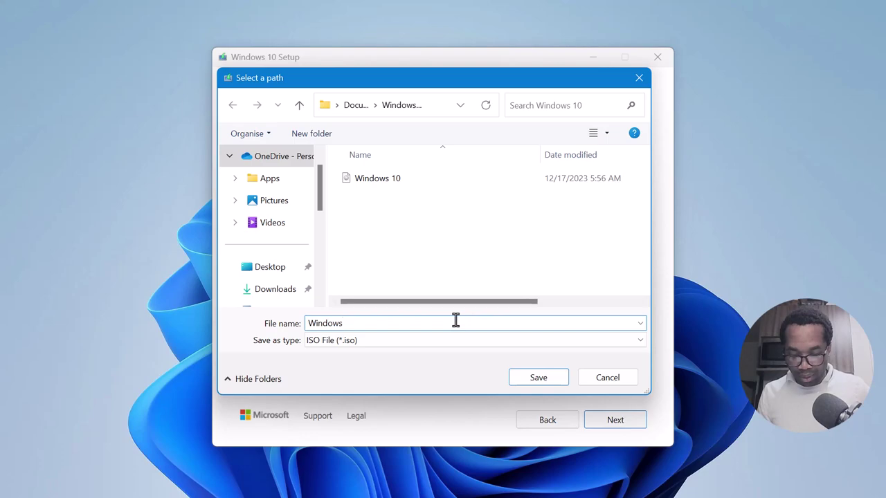
type("_10_22H2_iso")
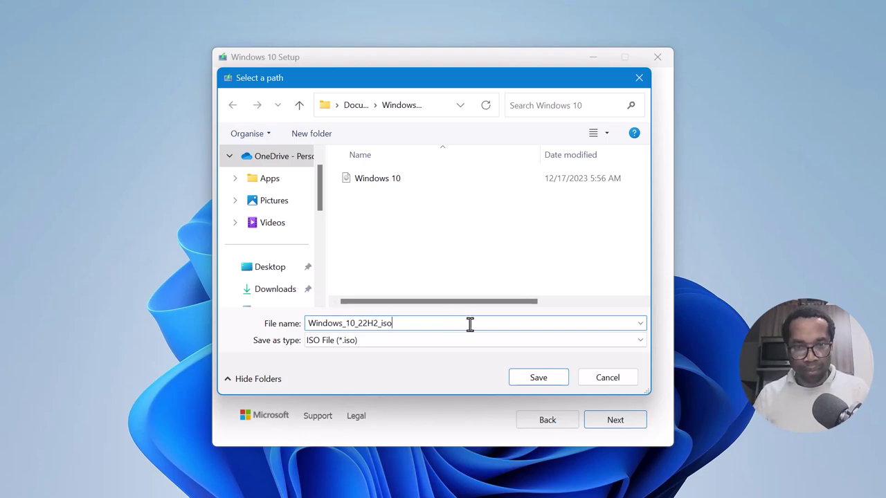
key("BackSpace")
key("BackSpace")
key("BackSpace")
type("di")
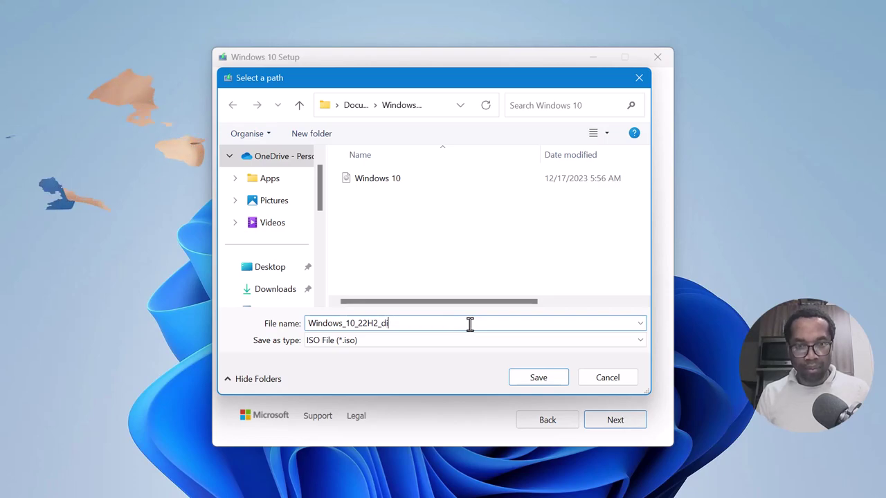
type("sk_image")
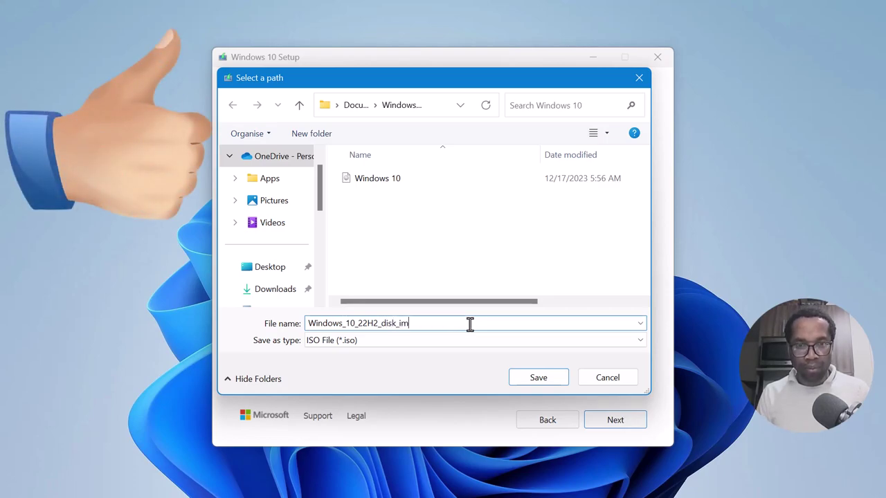
left_click(538, 379)
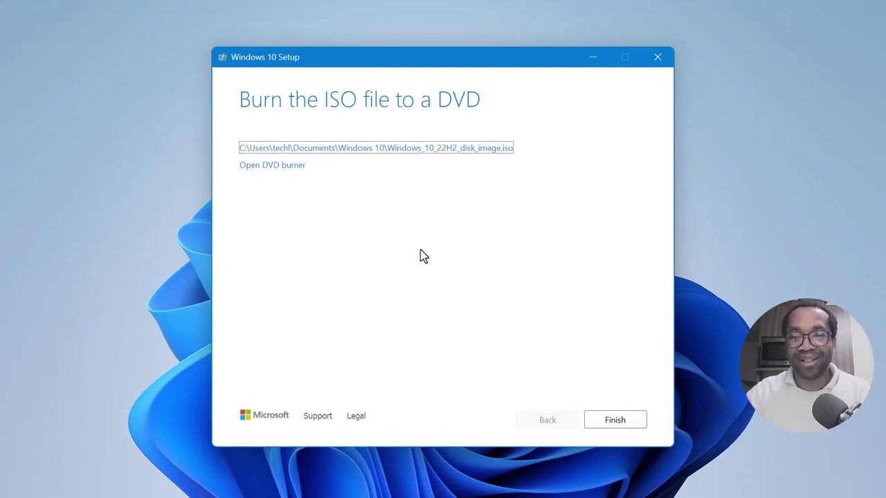
Step: Finish and close Windows 10 Setup, then open File Explorer with Win+E
left_click(614, 424)
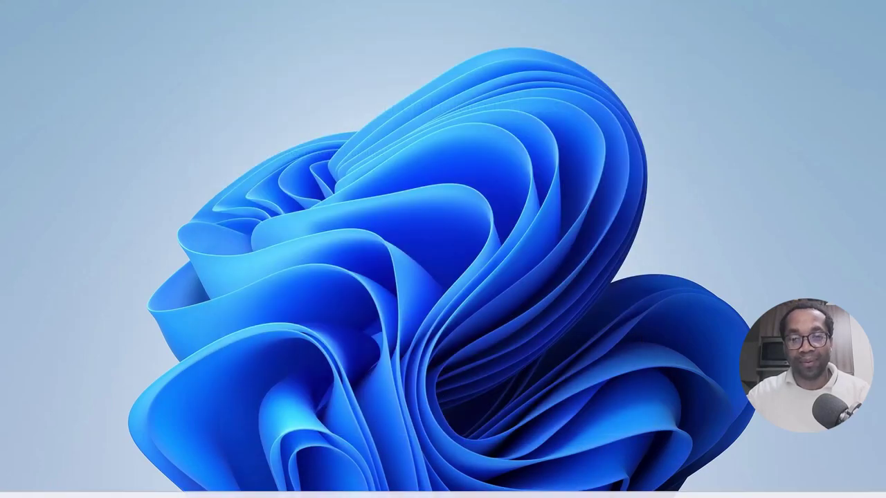
key("super+e")
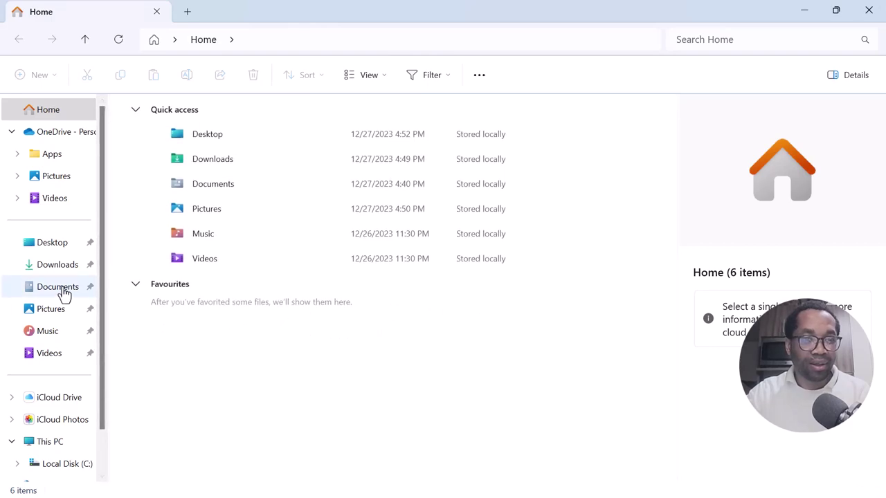
Step: Browse to Documents\Windows 10, confirm the 4.55 GB Windows_10_22H2_disk_image, then minimise Explorer
double_click(228, 191)
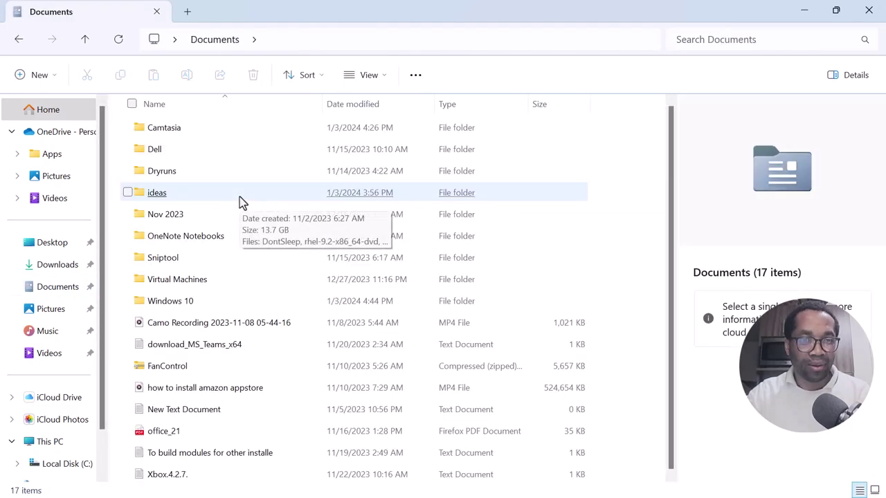
double_click(210, 303)
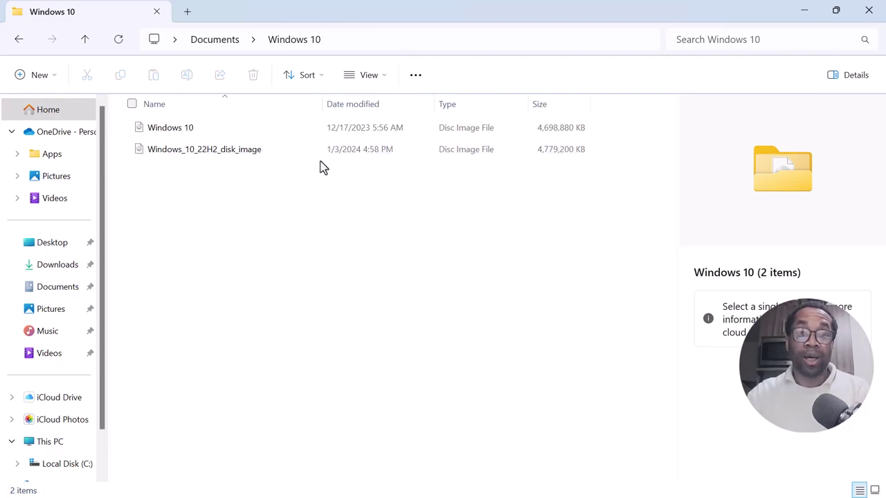
mouse_move(270, 159)
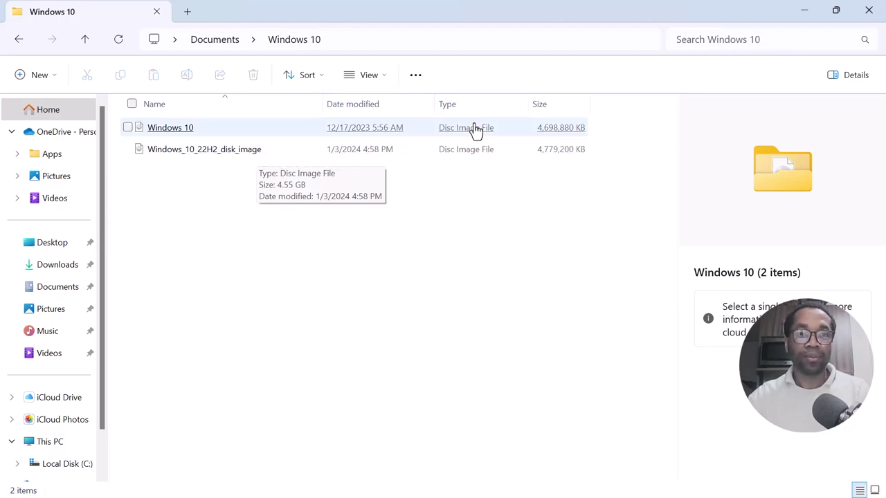
left_click(806, 14)
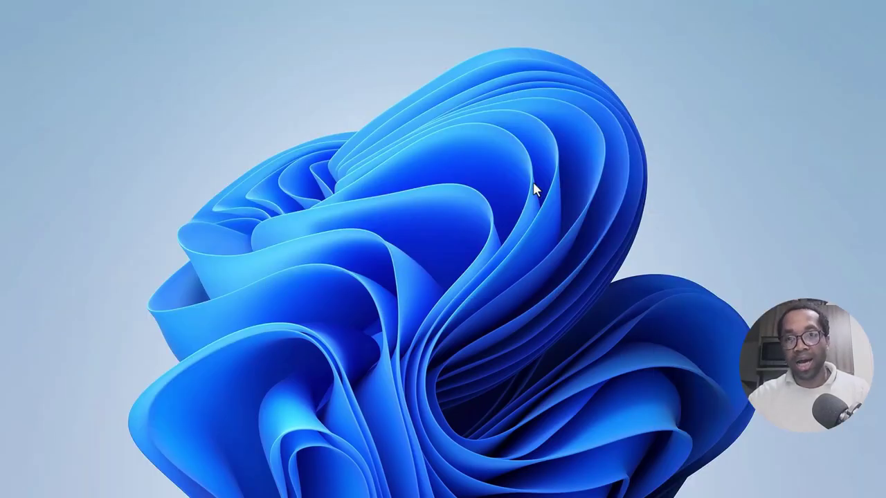